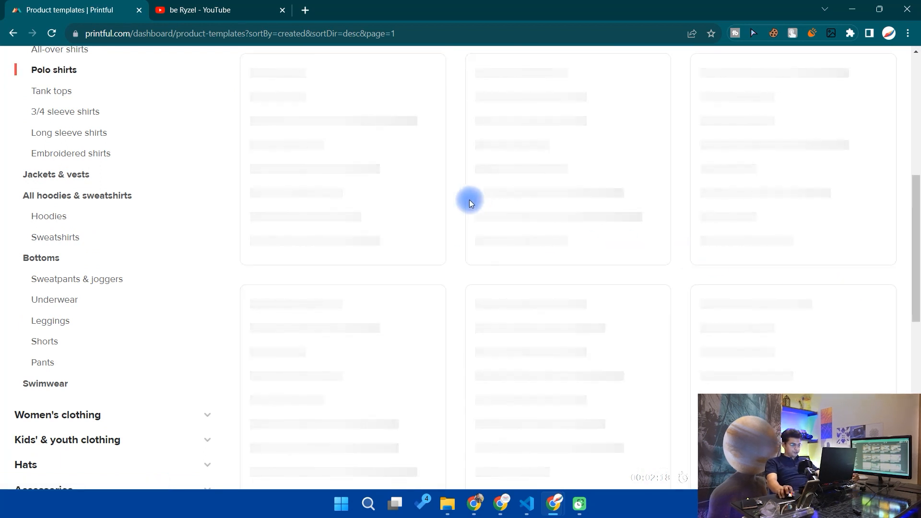
- Open the Unisex Pique Polo Shirt | Gildan 64800 from the polo shirts catalog in the product designer
scroll(537, 240, "up", 5)
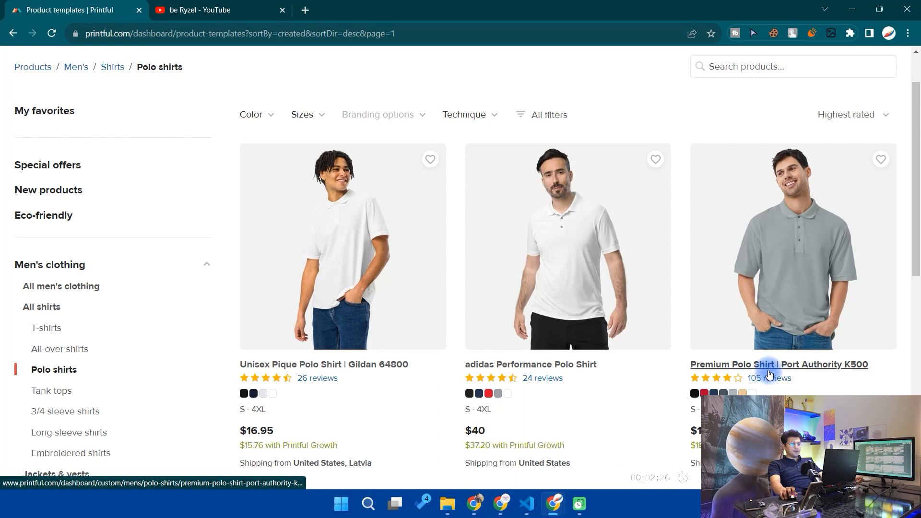
scroll(715, 376, "down", 1)
left_click_drag(723, 381, 689, 376)
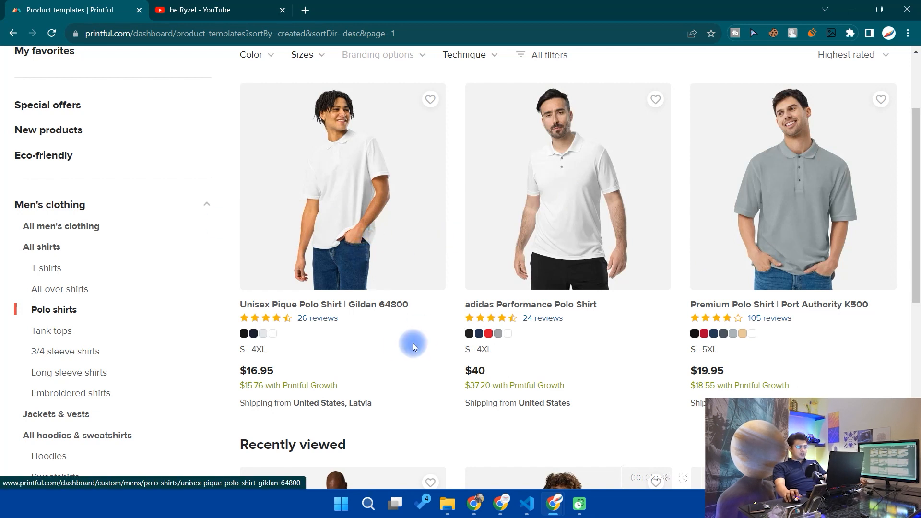
left_click(366, 332)
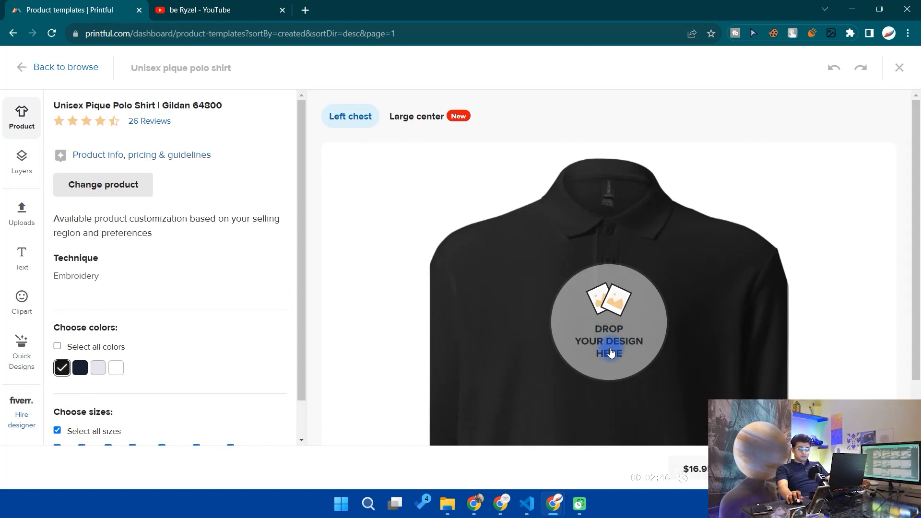
- Compare the Left chest and Large center embroidery placements on the polo
left_click(422, 118)
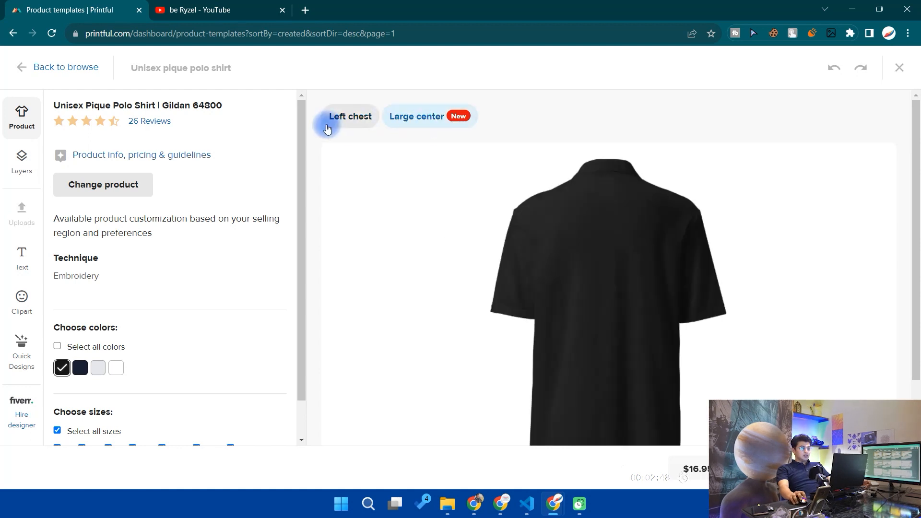
left_click(350, 116)
left_click(401, 118)
left_click(632, 309)
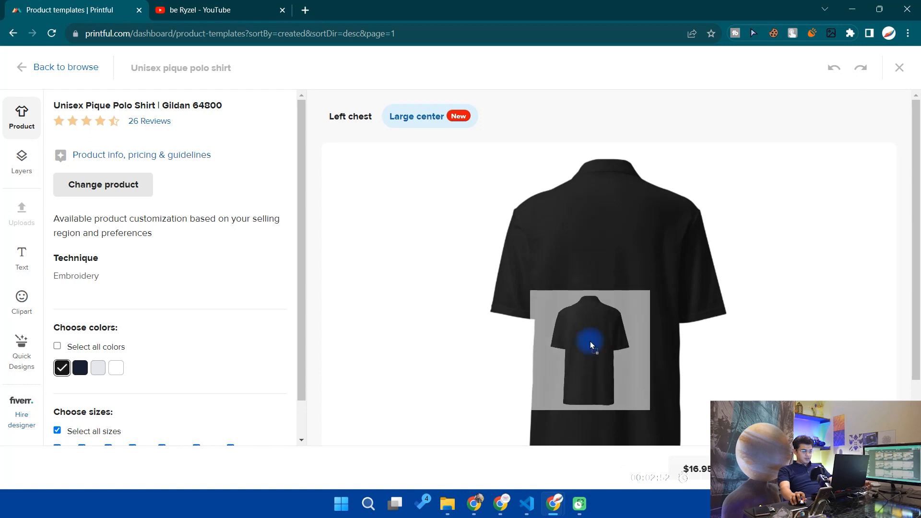
- Place the Asset-2.png logo from the file library on the Left chest area
left_click(363, 124)
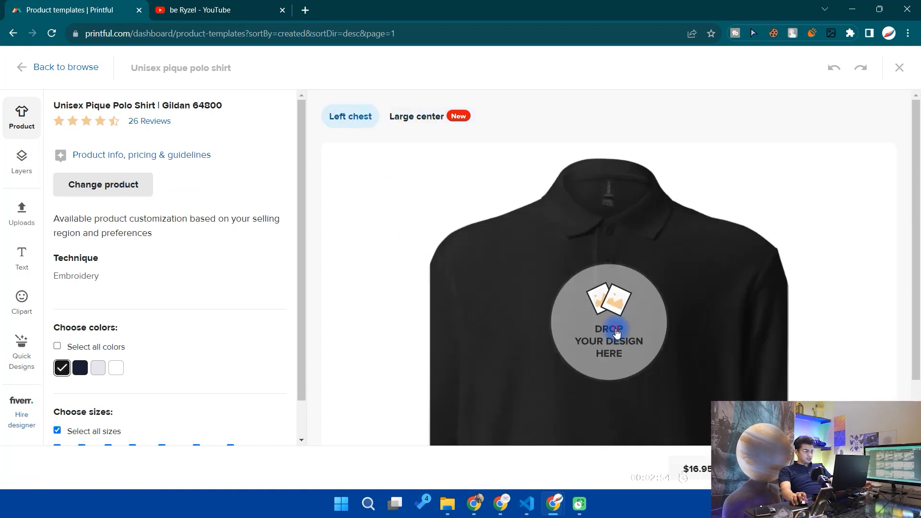
left_click(610, 346)
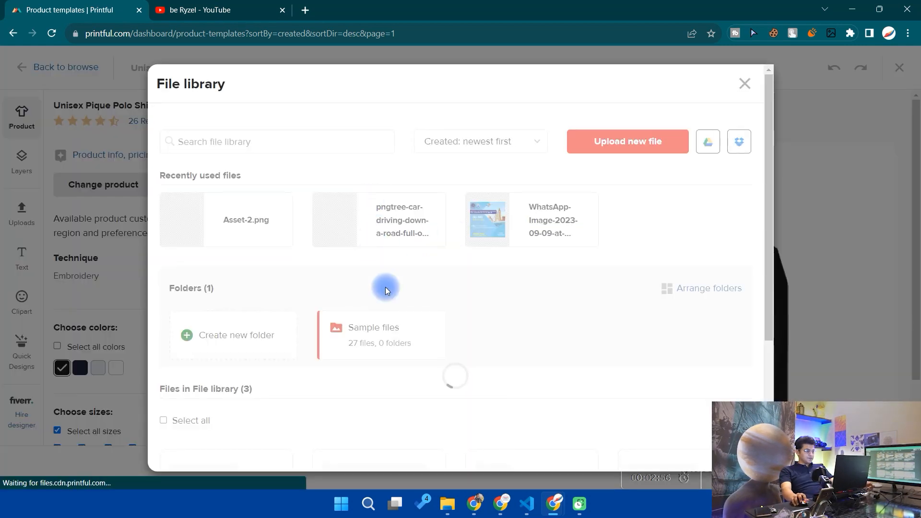
scroll(486, 313, "down", 5)
left_click(405, 262)
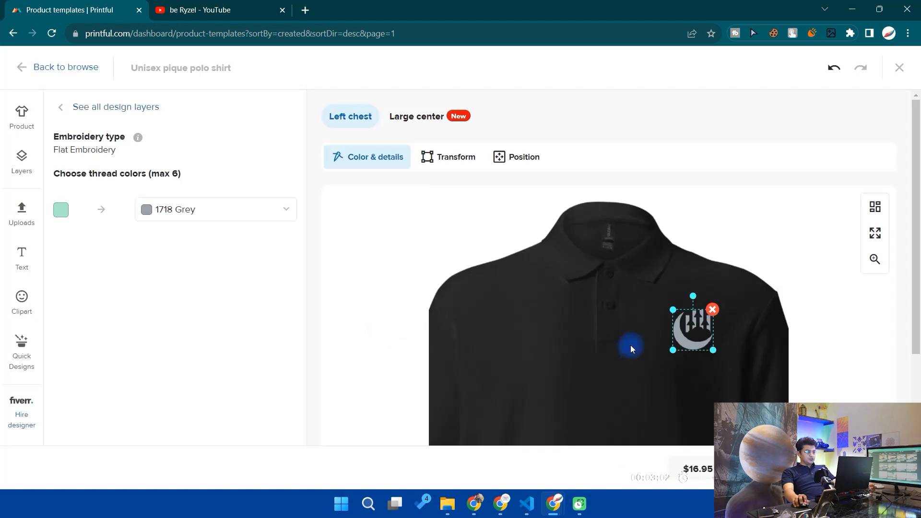
- Enlarge the logo on the chest and set its thread color to 1848 Kiwi Green
scroll(631, 344, "down", 1)
left_click_drag(673, 290, 676, 315)
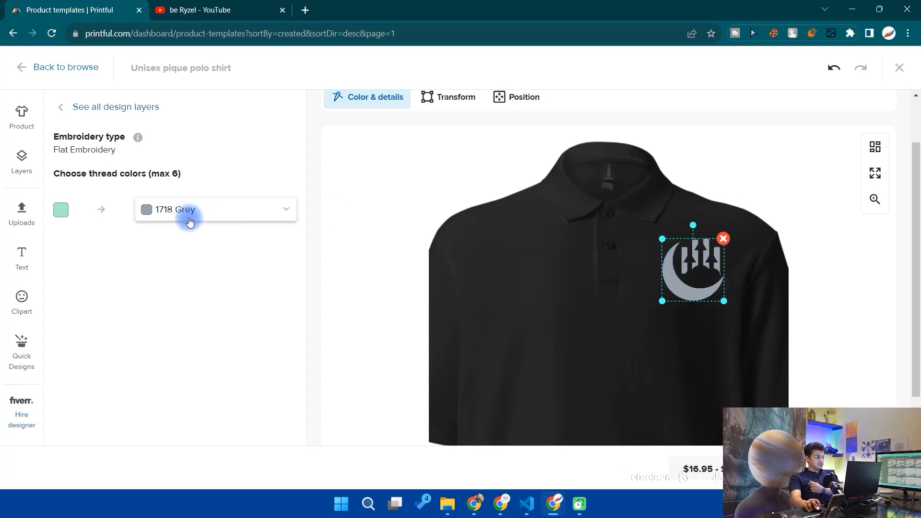
left_click_drag(71, 174, 177, 175)
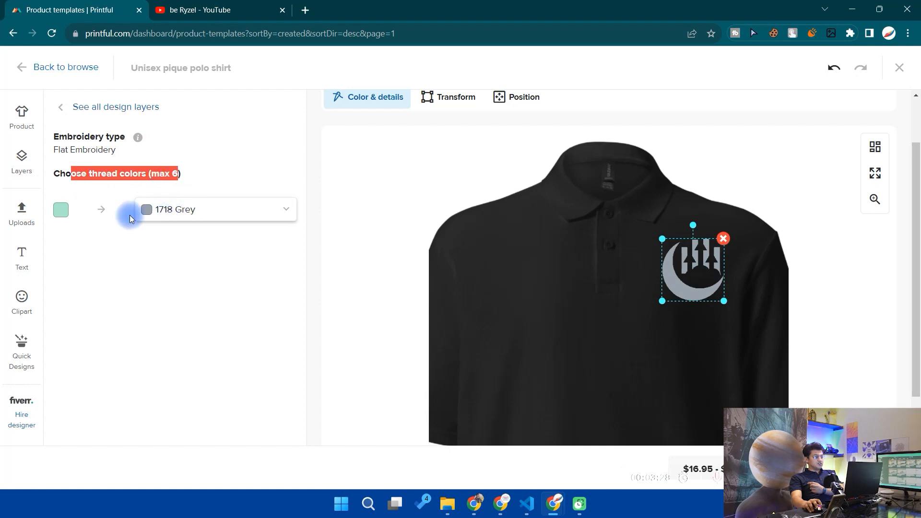
left_click(173, 211)
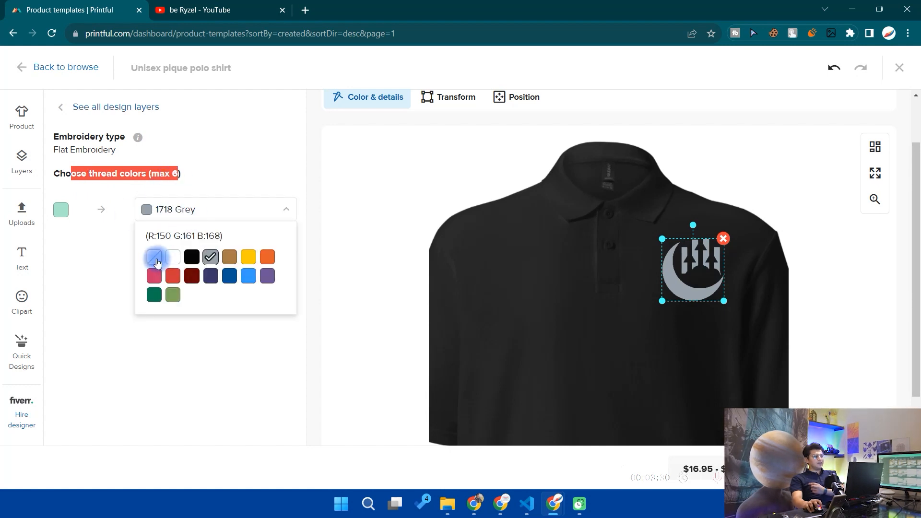
left_click(157, 263)
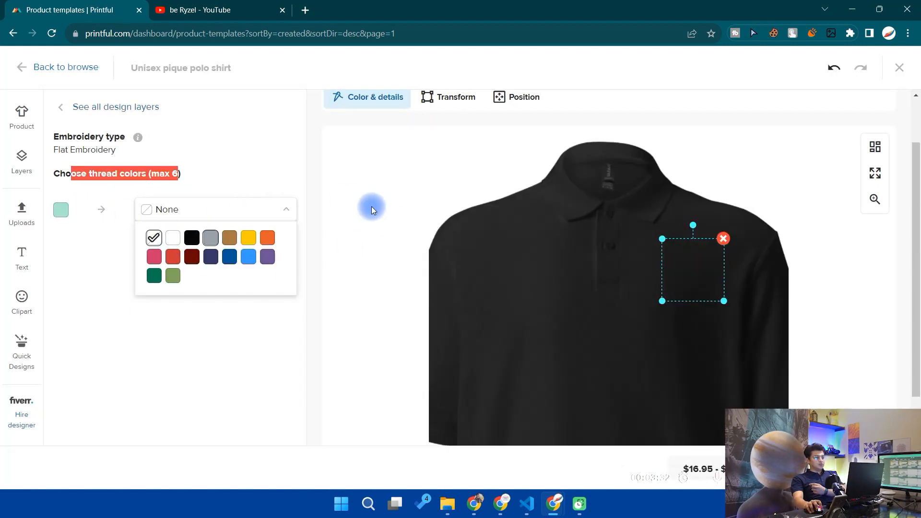
left_click(175, 279)
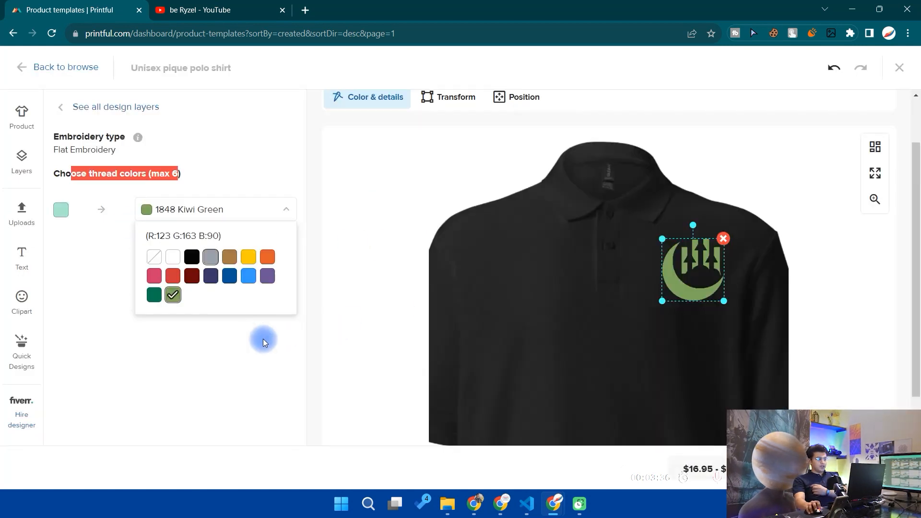
left_click(234, 325)
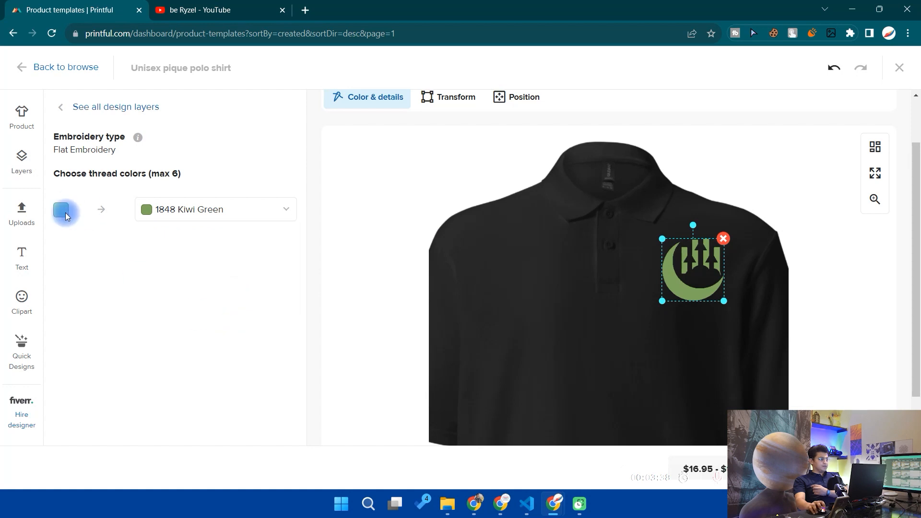
- Add the 'Your text here' text preset to the left chest design
left_click(20, 170)
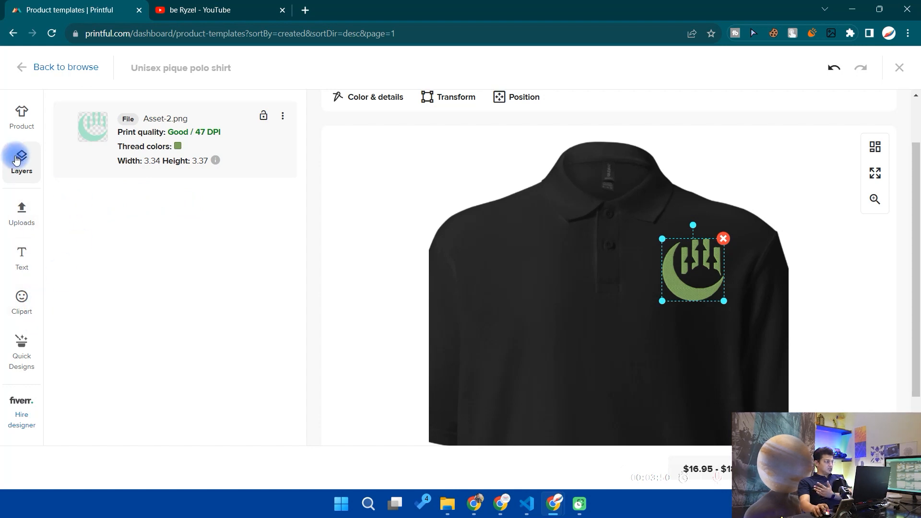
left_click(15, 265)
left_click(98, 287)
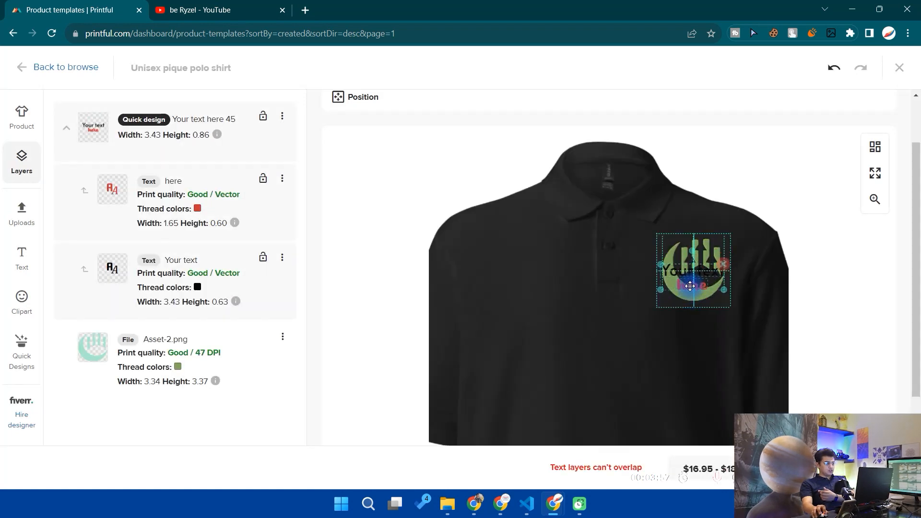
- Set the color of the 'here' text layer to 1695 Aqua/Teal
left_click(240, 193)
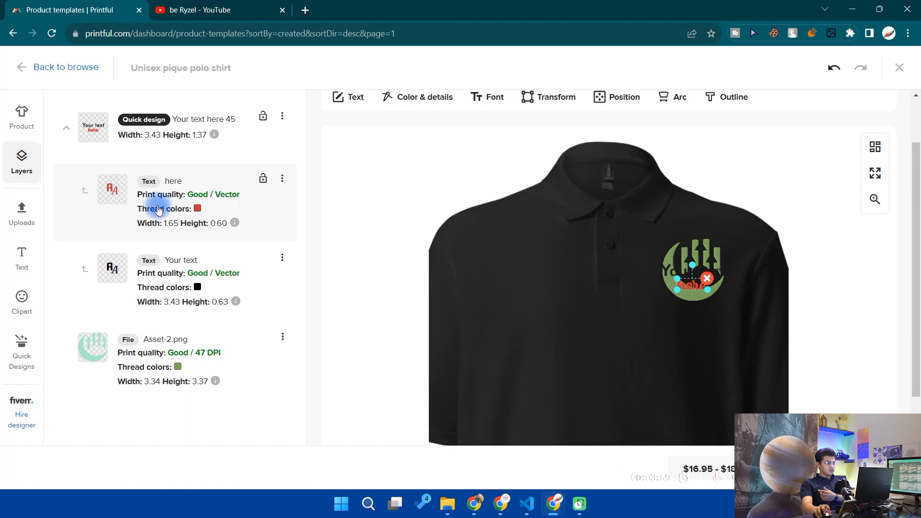
left_click(200, 208)
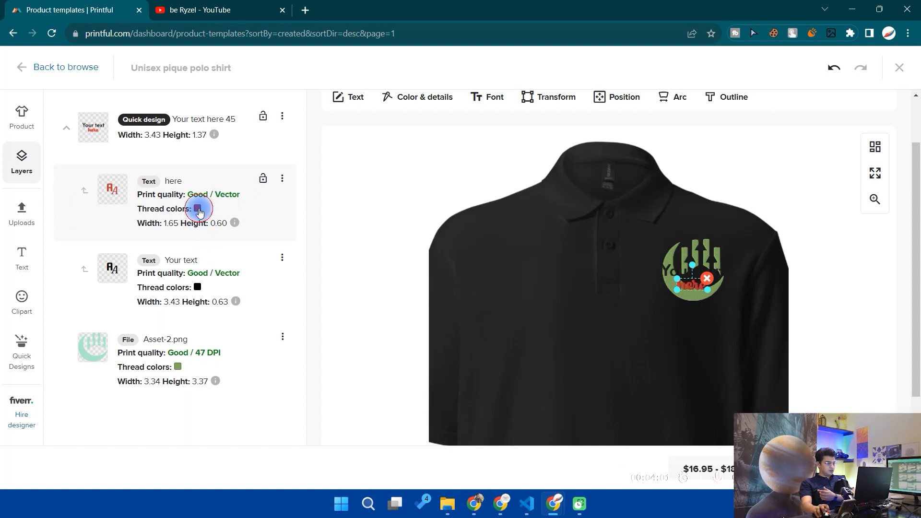
left_click(416, 97)
left_click(62, 213)
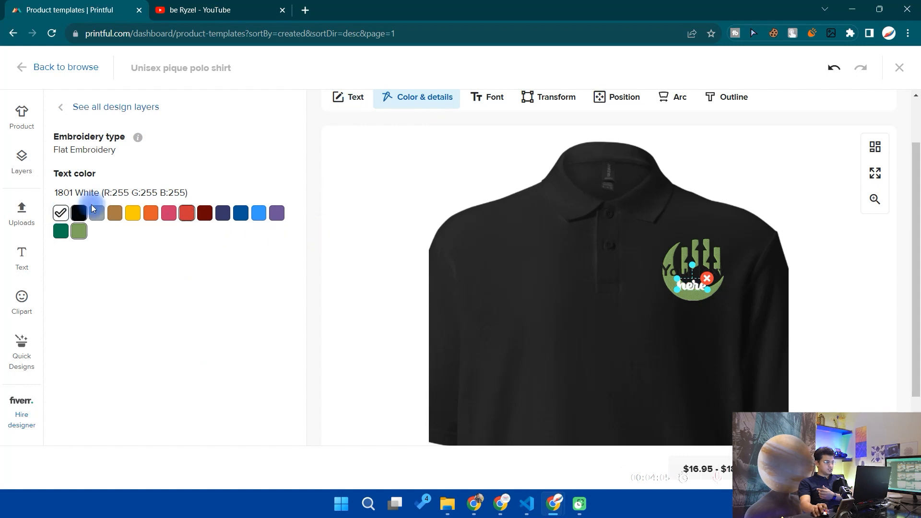
left_click(22, 257)
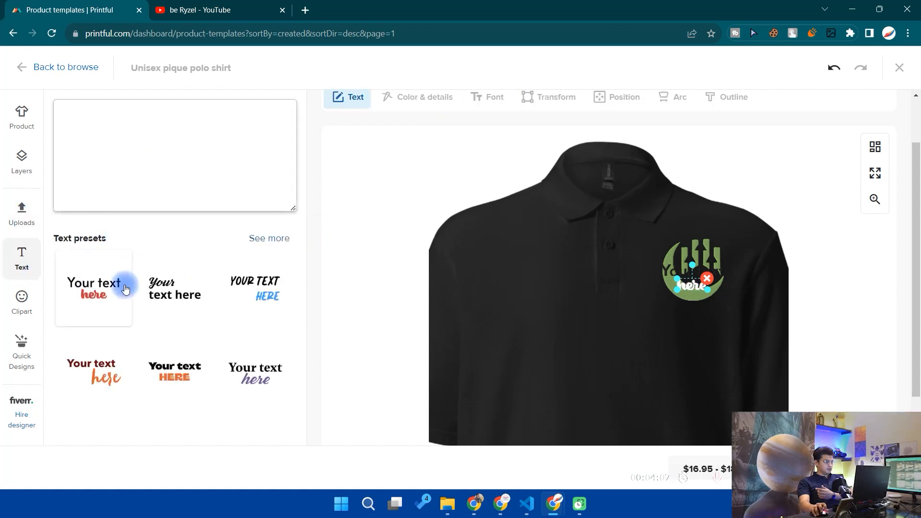
left_click(23, 162)
left_click(204, 267)
left_click(422, 96)
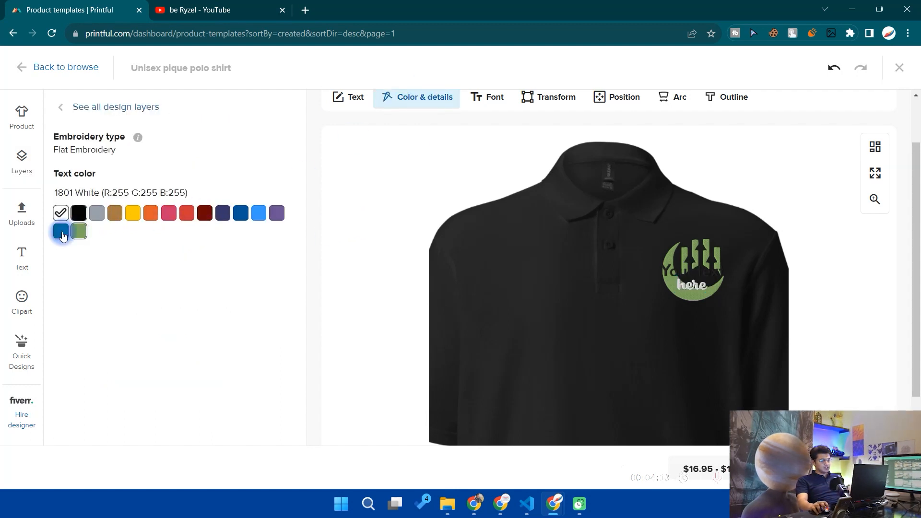
left_click(265, 218)
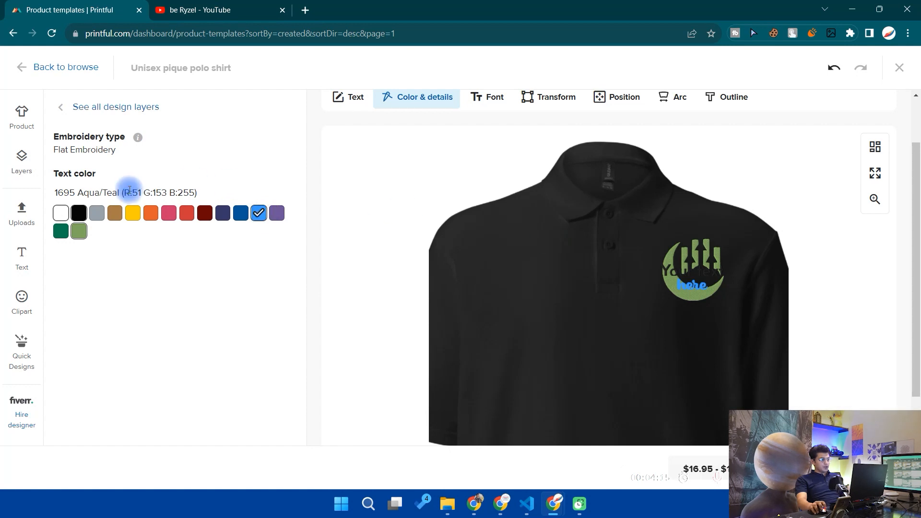
- Set the color of the 'Your text' layer to 1695 Aqua/Teal as well
left_click(60, 108)
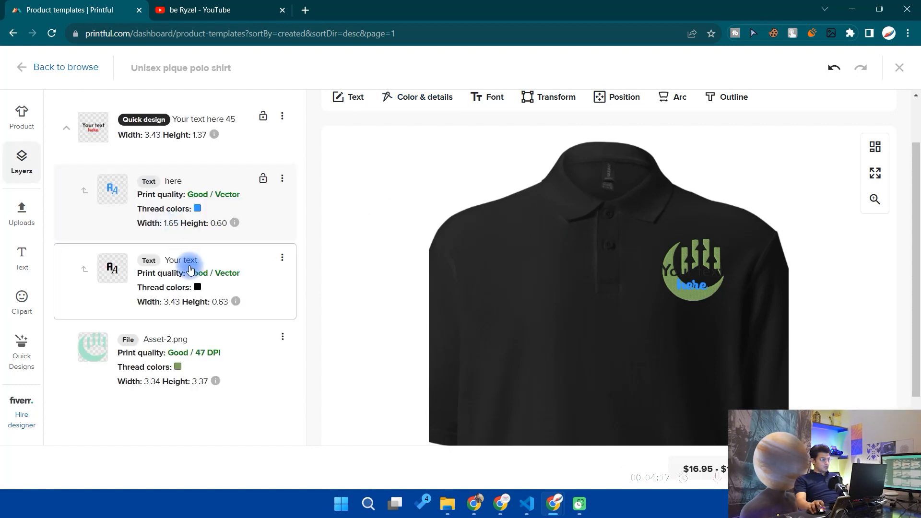
left_click(222, 256)
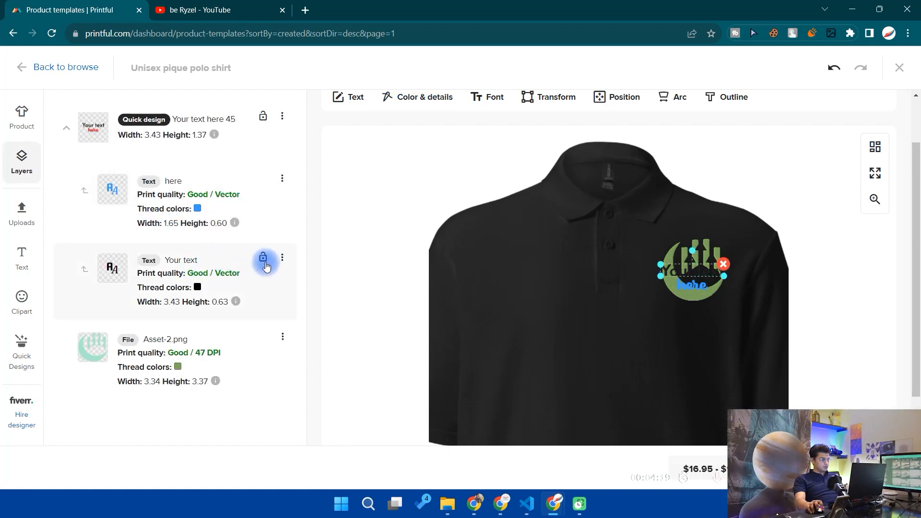
left_click(446, 98)
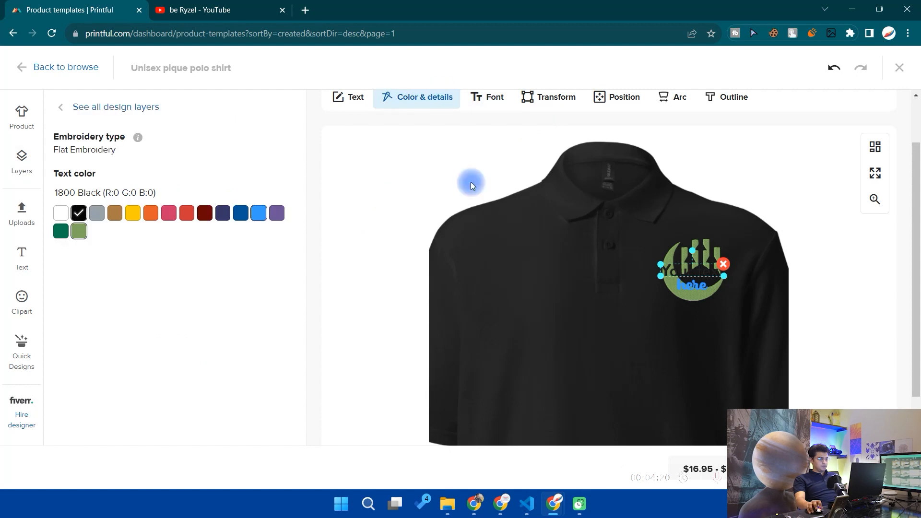
left_click(265, 219)
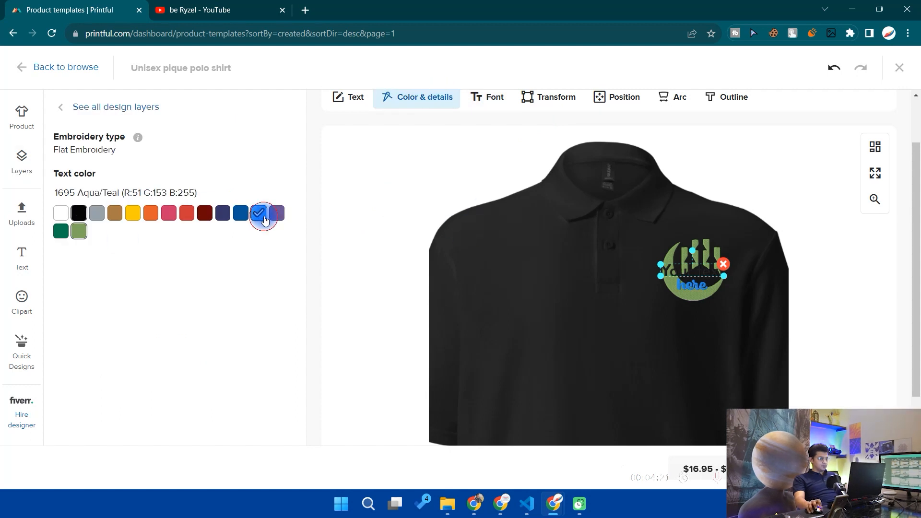
left_click(684, 288)
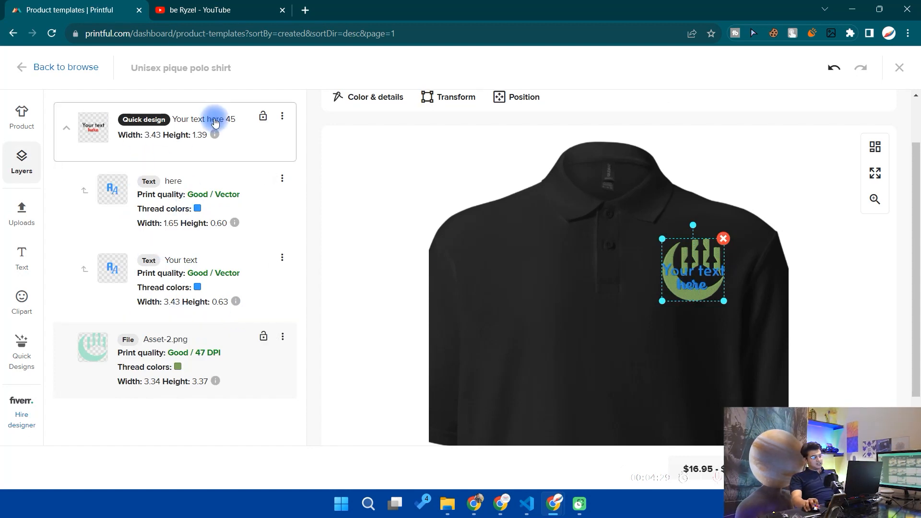
- Reorder the layers so the Asset-2.png logo sits inside the quick design group beneath both text layers
mouse_move(227, 130)
left_click_drag(227, 130, 243, 342)
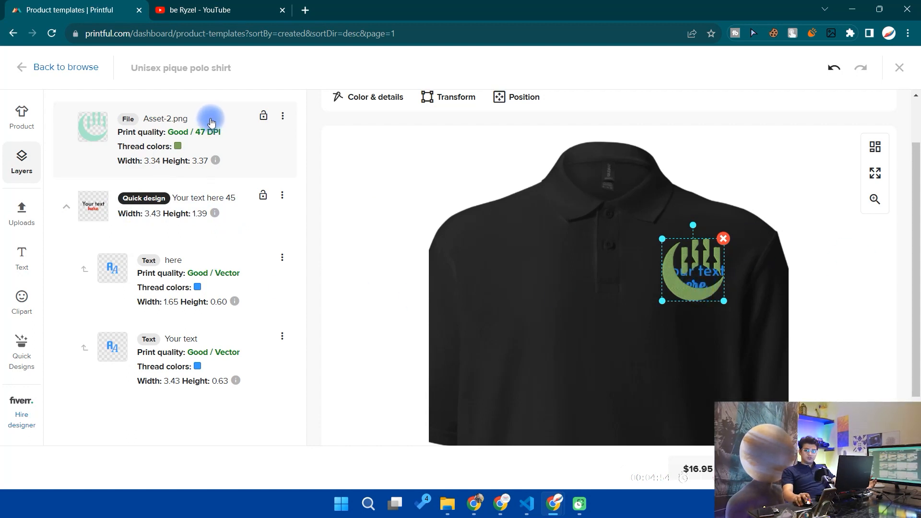
left_click_drag(220, 121, 230, 372)
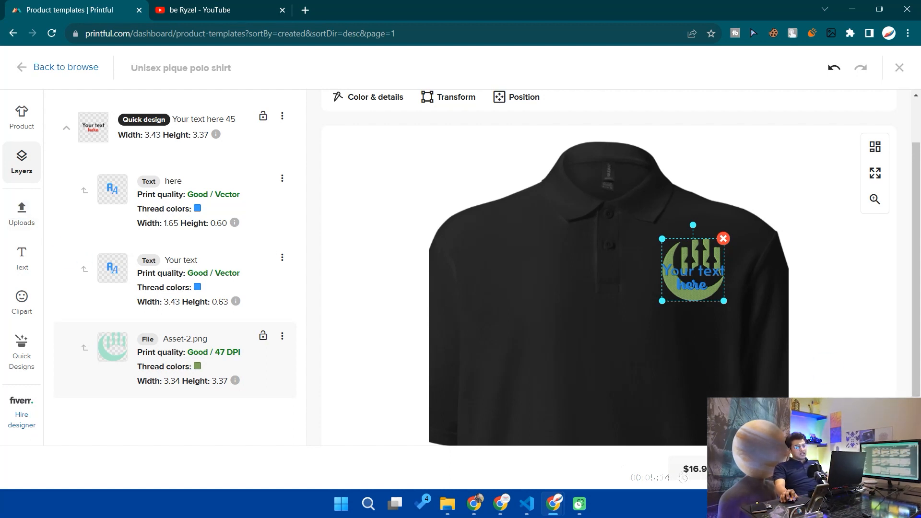
- Save the design as a product template and review it in the product templates list
left_click(849, 469)
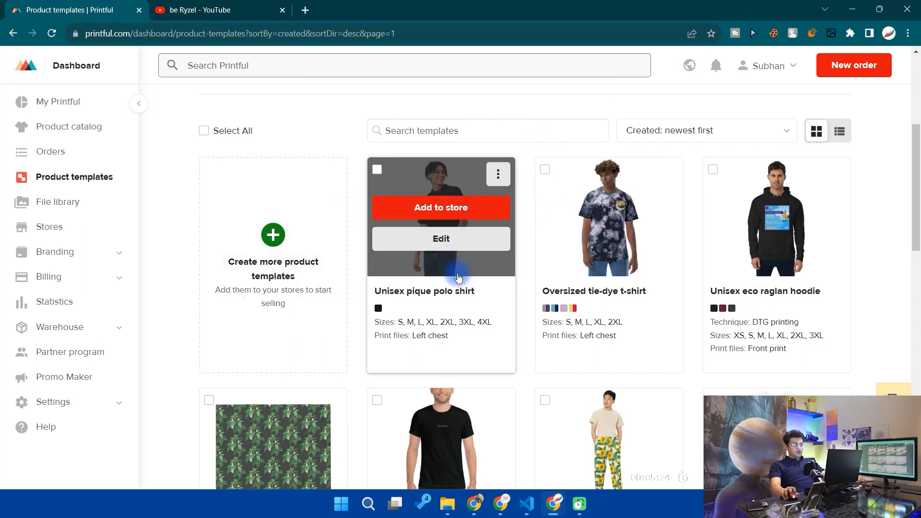
mouse_move(418, 219)
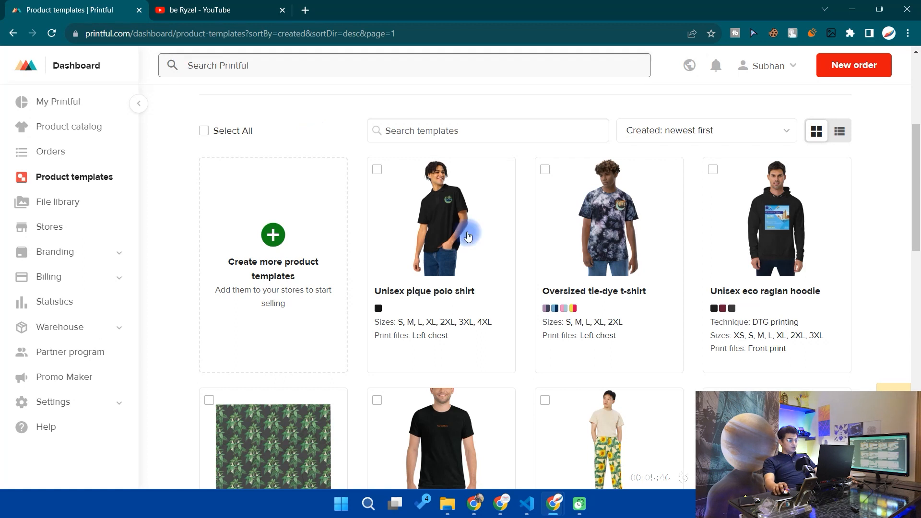
scroll(606, 260, "up", 5)
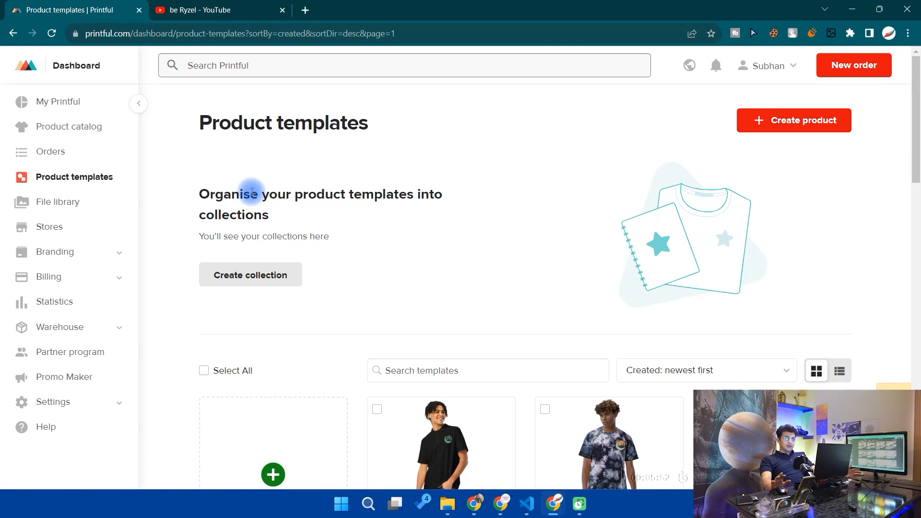
scroll(470, 335, "down", 4)
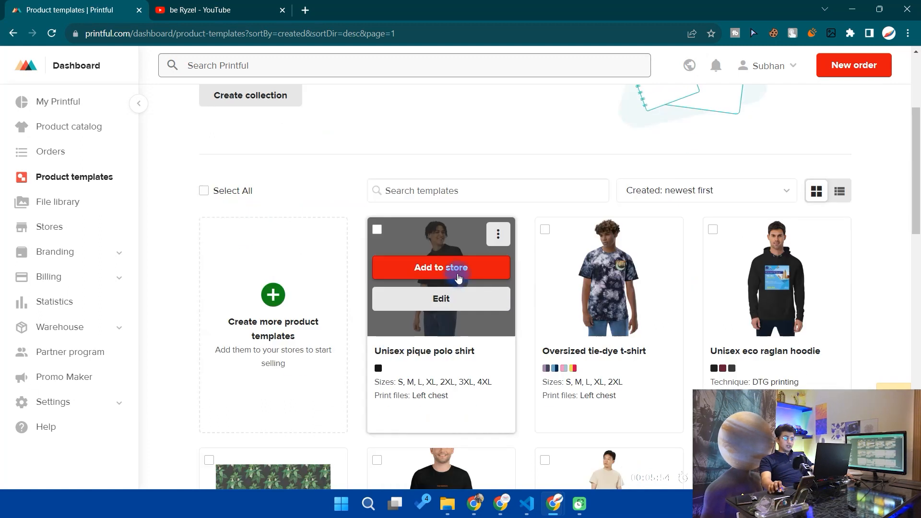